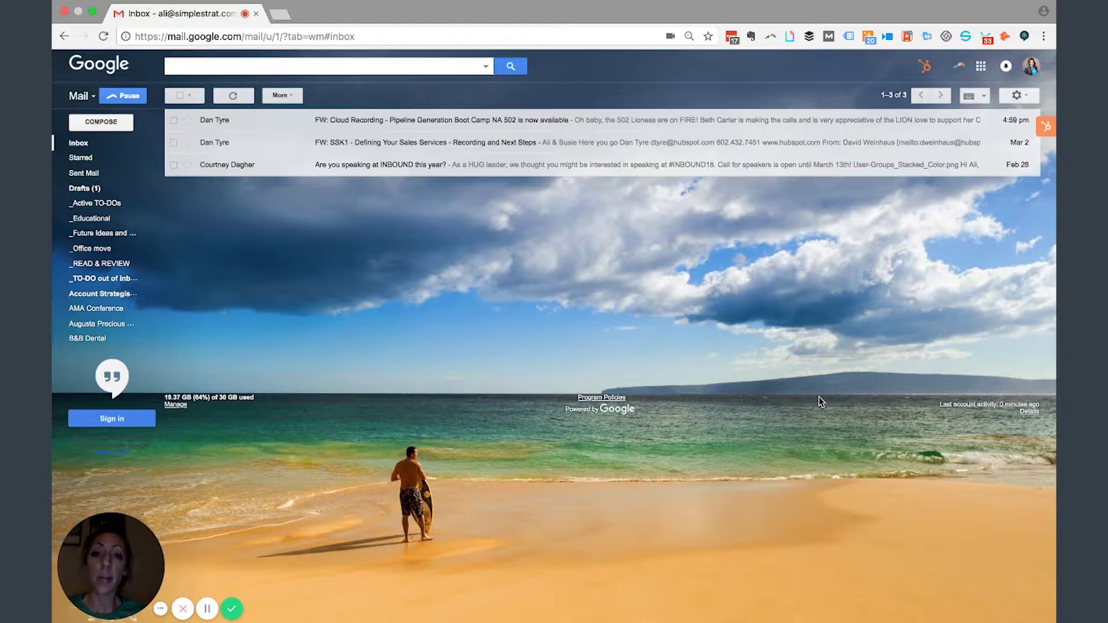
Start a new email and switch HubSpot Log and Track off, then back on.
click(101, 122)
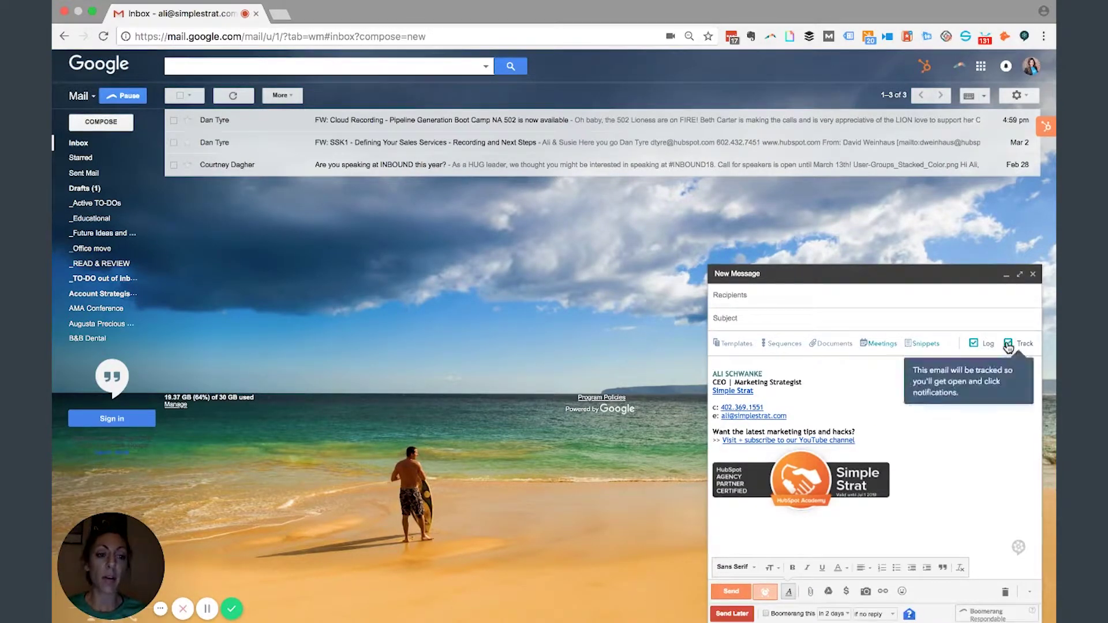
click(976, 344)
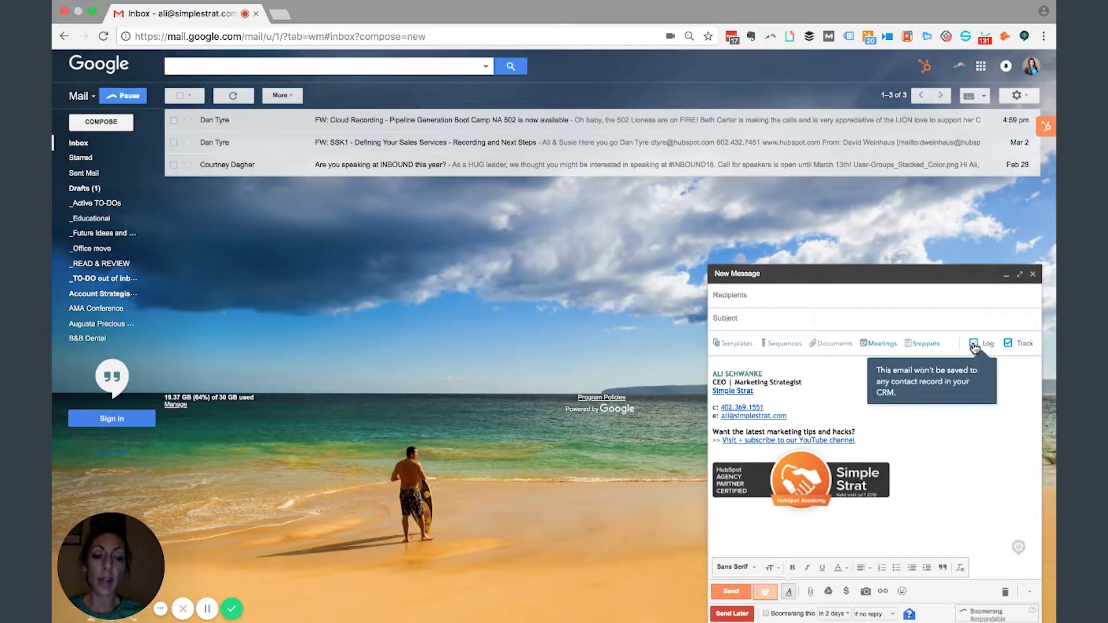
click(1008, 344)
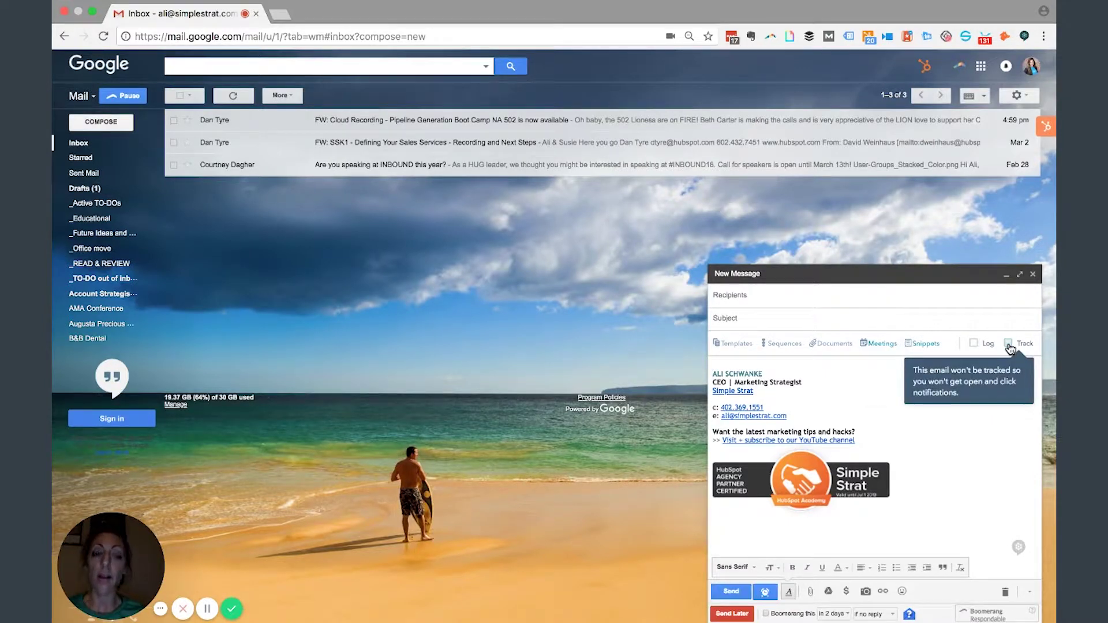
click(975, 344)
click(1015, 346)
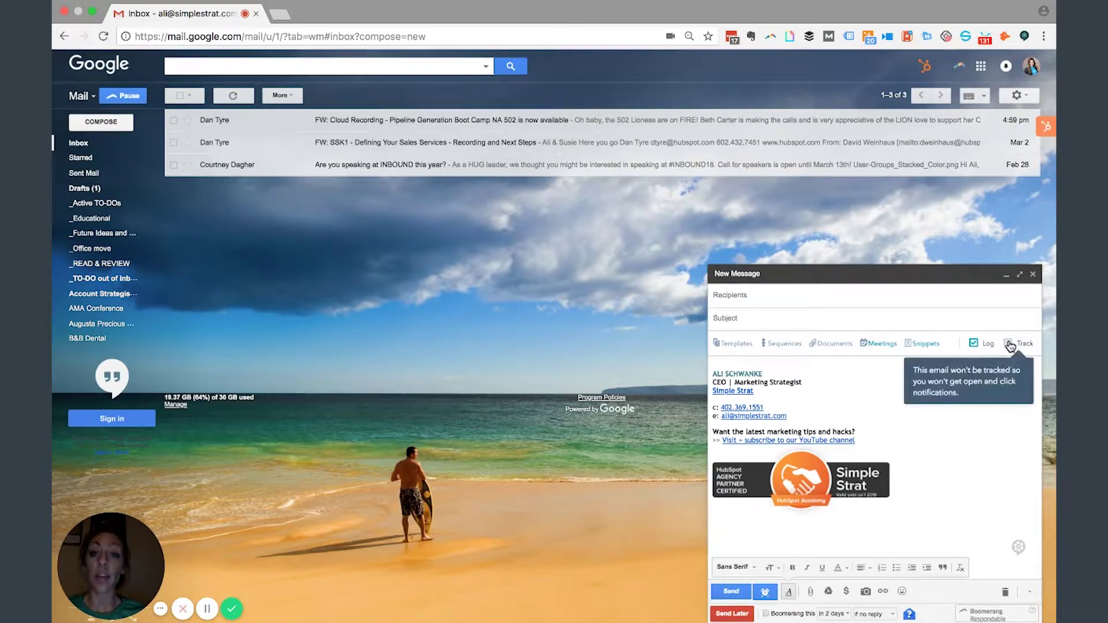
click(826, 297)
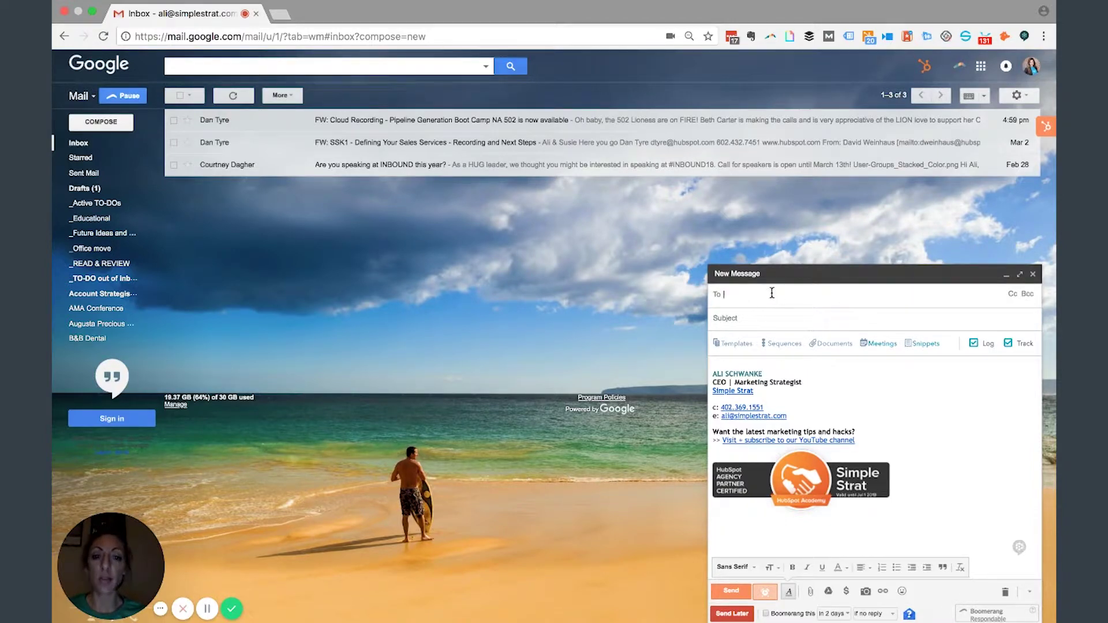
text(emma)
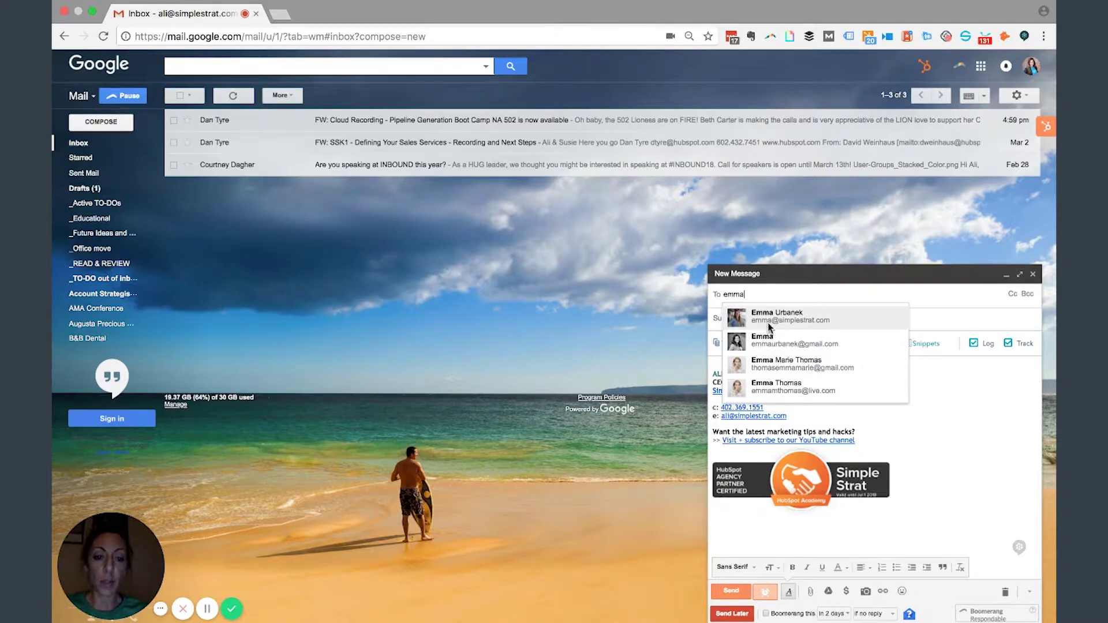
click(771, 322)
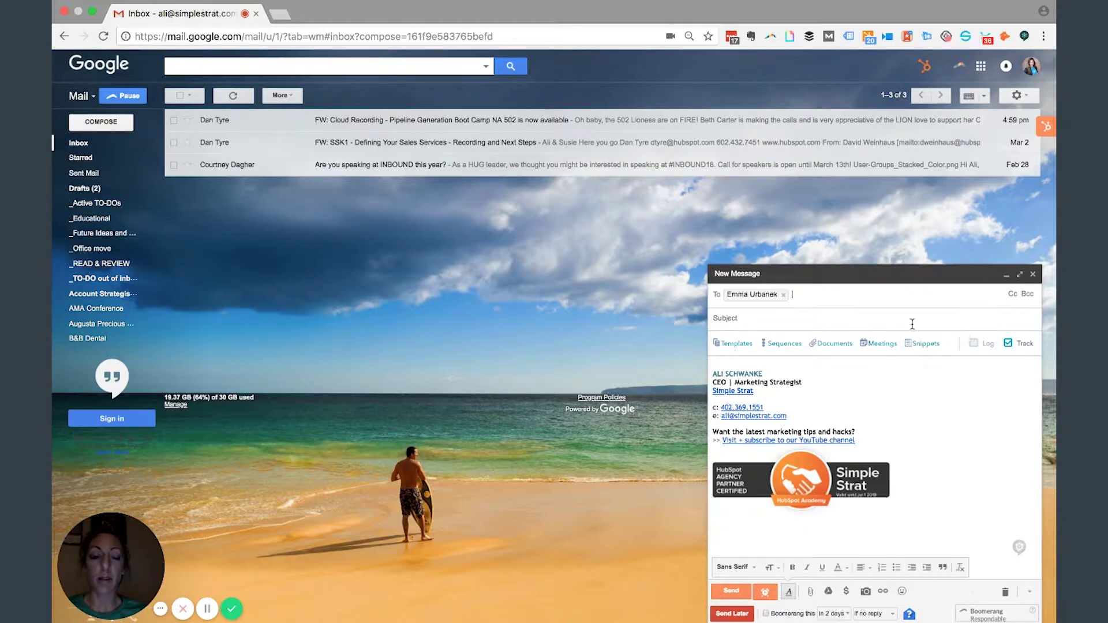
click(785, 297)
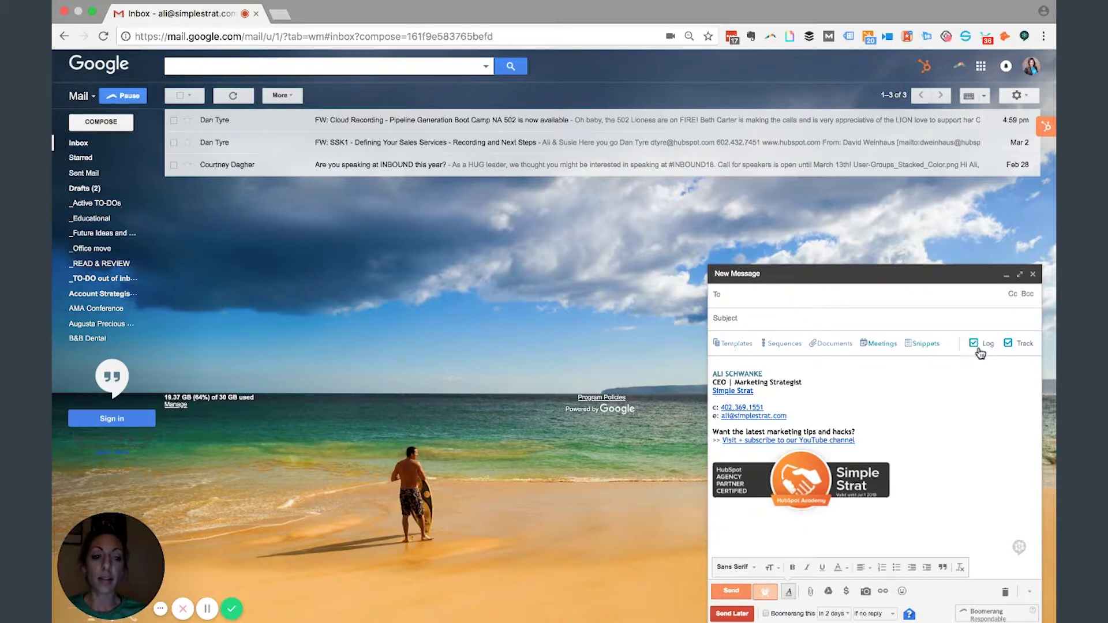
click(1035, 276)
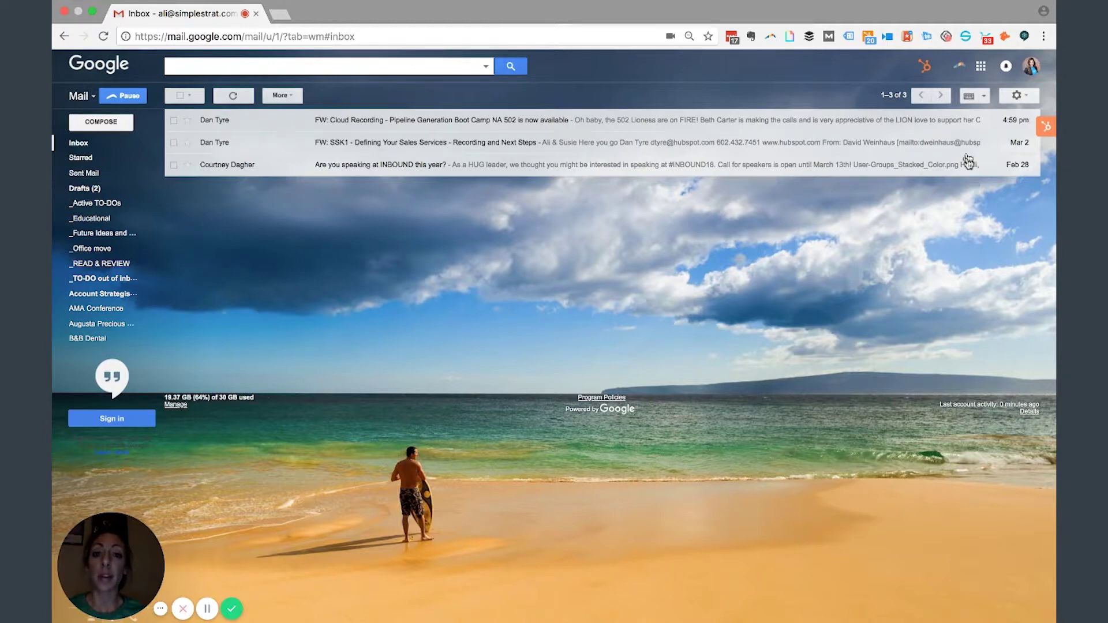
Open HubSpot's Extension settings from the HubSpot toolbar icon.
click(925, 67)
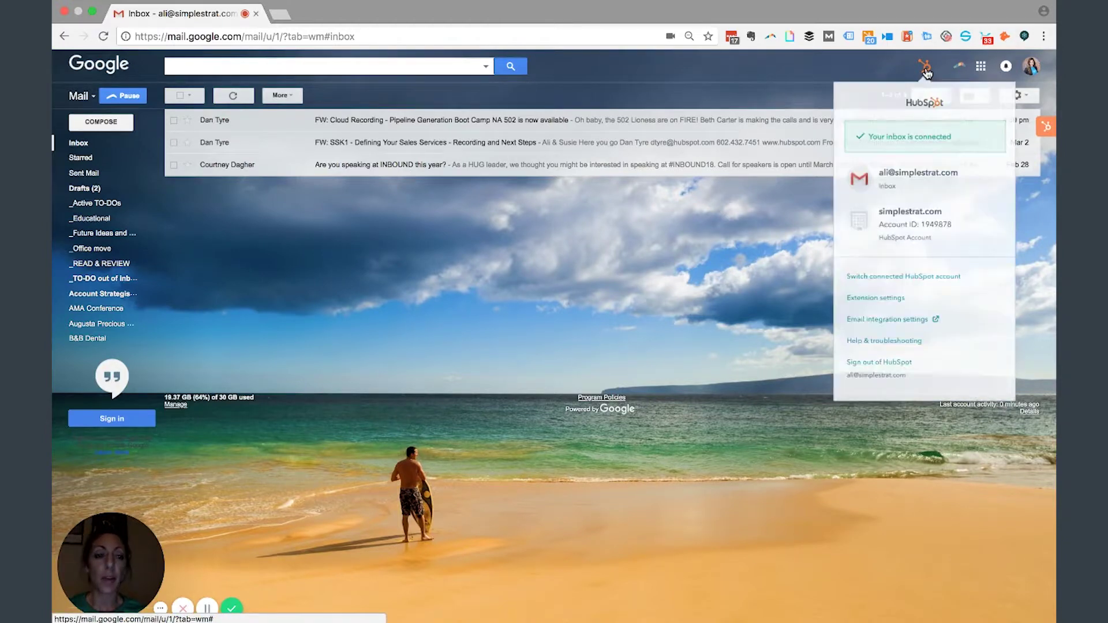
click(875, 307)
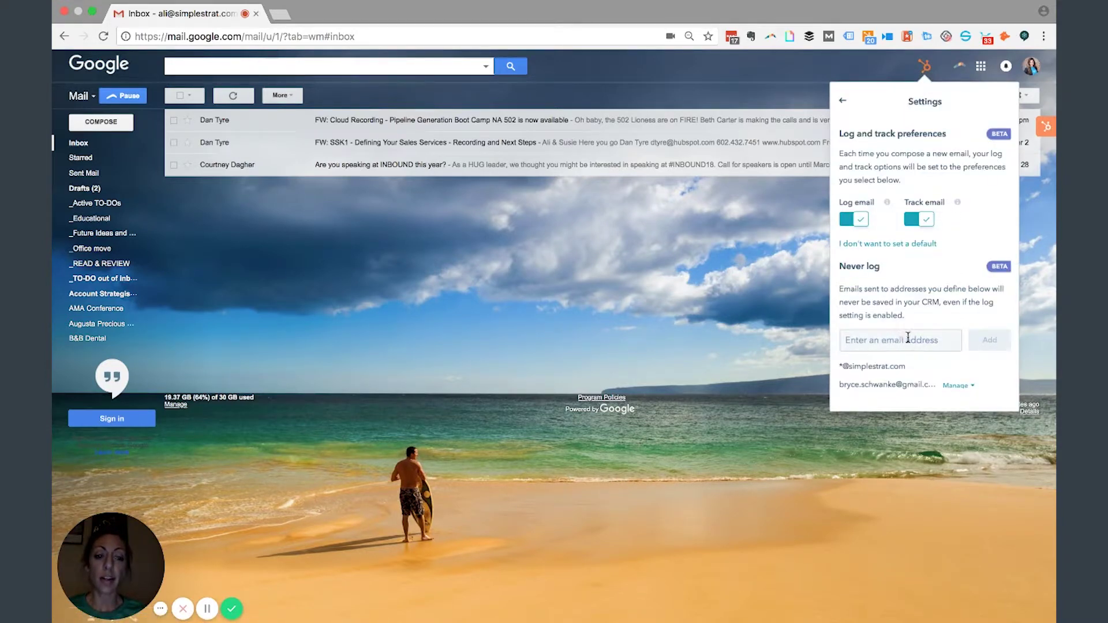
click(877, 341)
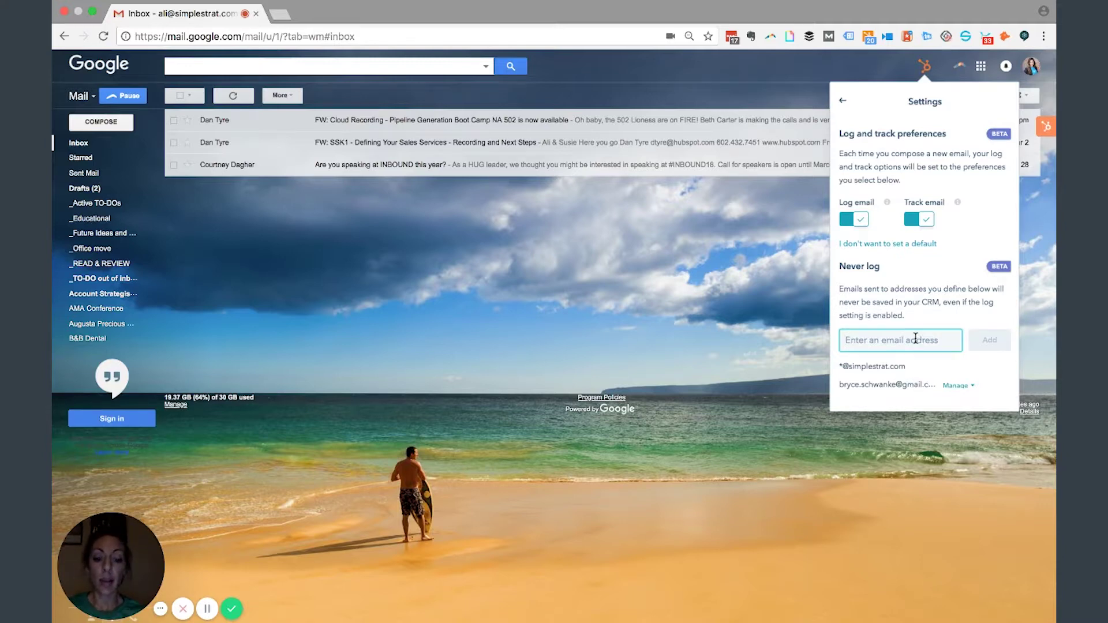
Correct the domain typo and add the Gmail address to the Never log list.
key(BackSpace)
key(BackSpace)
key(BackSpace)
text(mail.com)
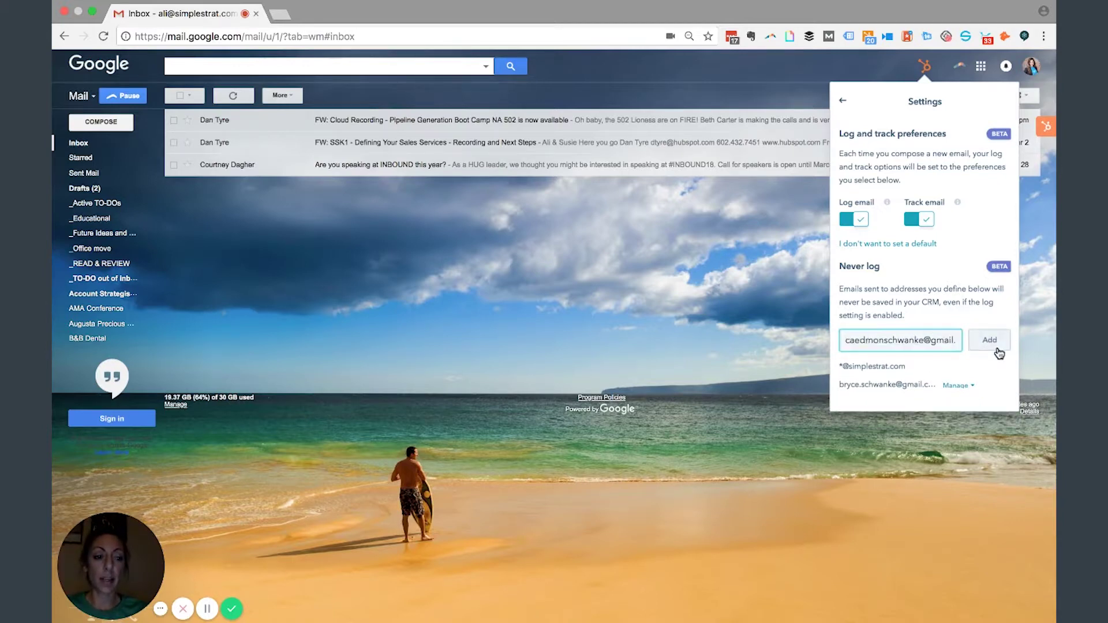
click(990, 344)
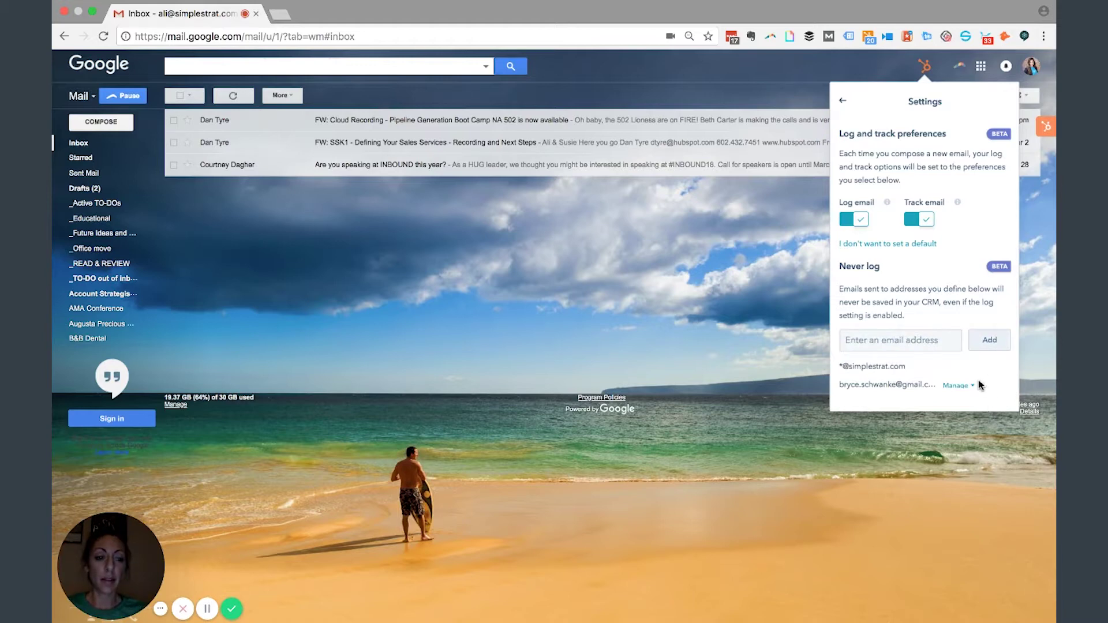